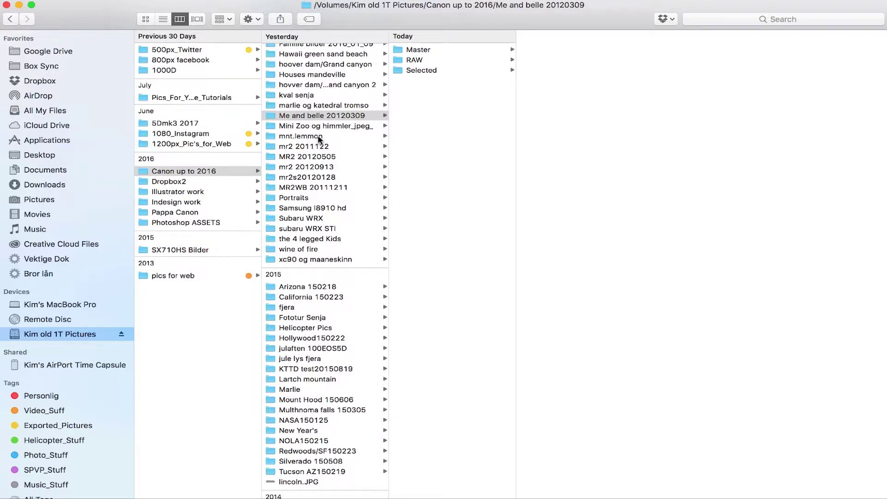
Open the mnt.lemmon folder and examine its XMP sidecar files and CR2 raw images
click(318, 137)
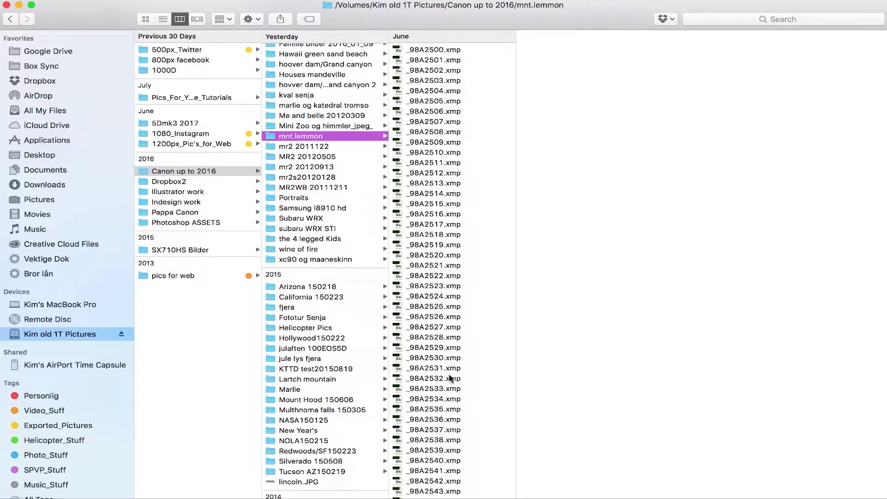
scroll(457, 385, down, 10)
scroll(456, 385, down, 15)
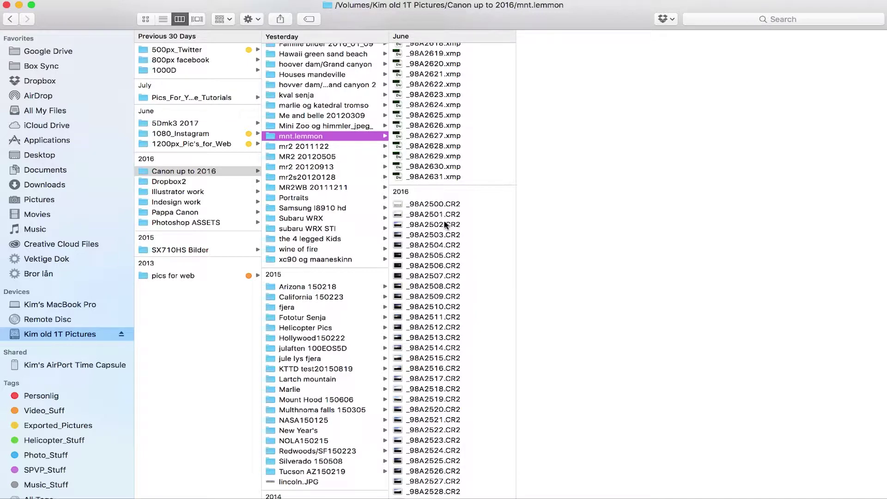
scroll(477, 239, down, 3)
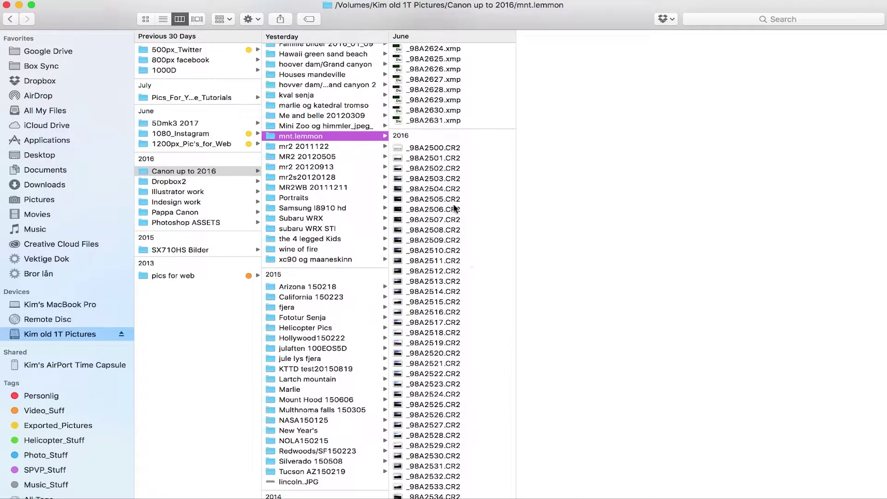
scroll(475, 342, down, 15)
scroll(475, 342, up, 5)
scroll(475, 342, up, 10)
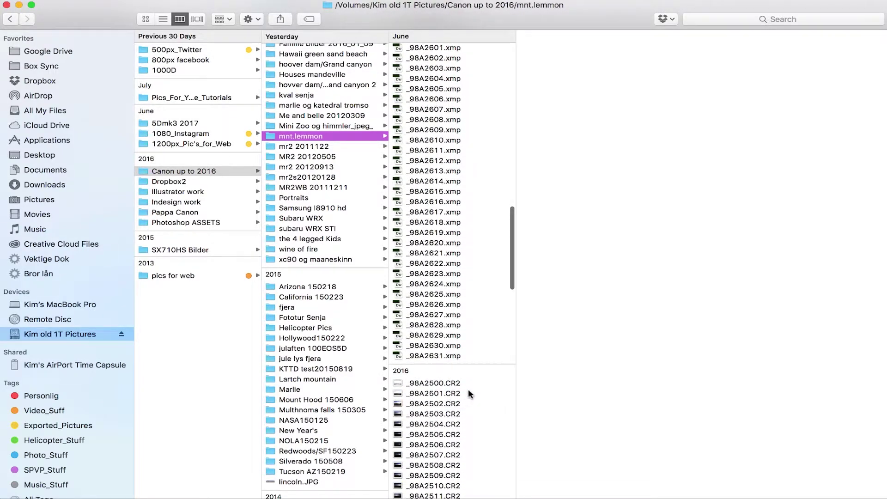
scroll(474, 416, down, 5)
scroll(472, 301, up, 12)
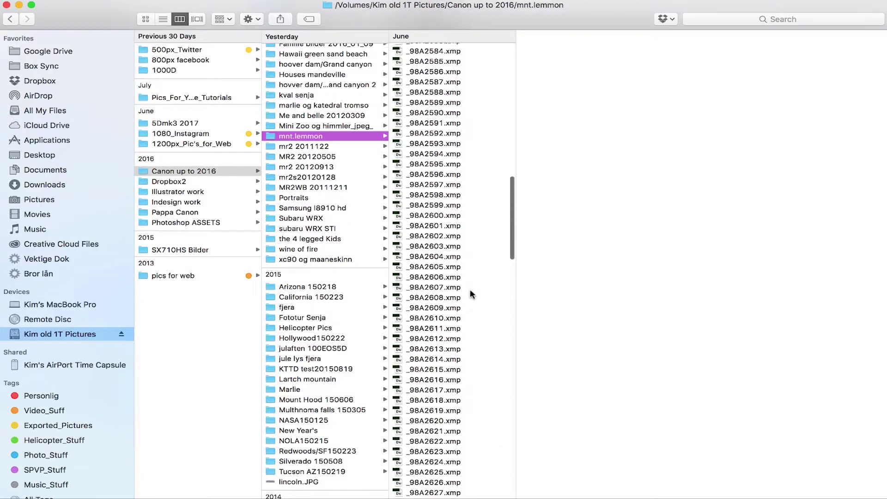
scroll(477, 127, up, 15)
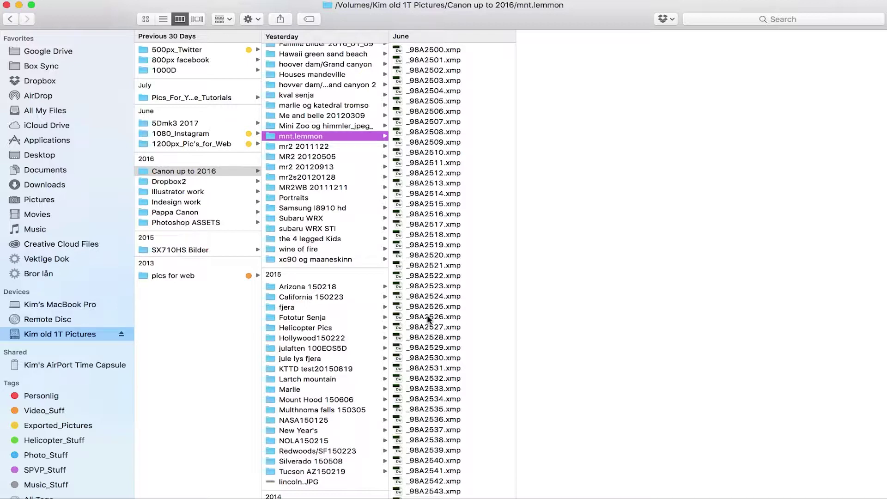
Switch to Adobe DNG Converter and set mnt.lemmon as the source folder of images to convert
key(ctrl+Up)
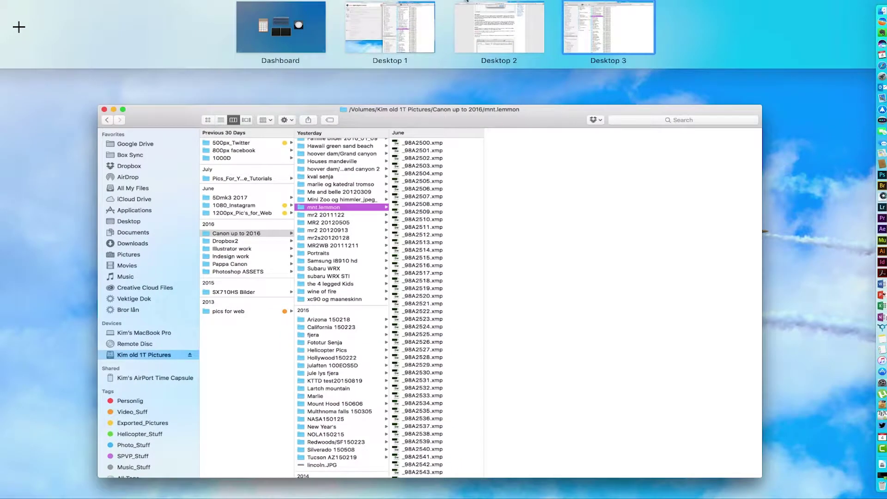
click(445, 28)
click(285, 18)
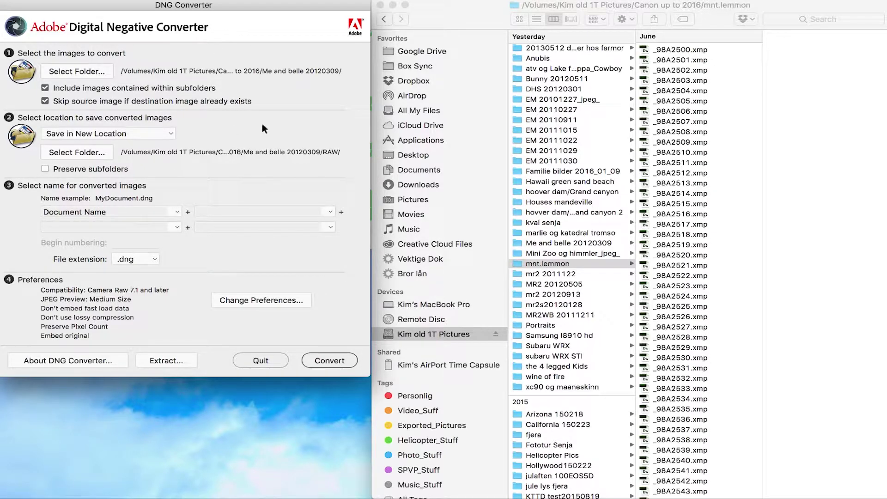
click(83, 71)
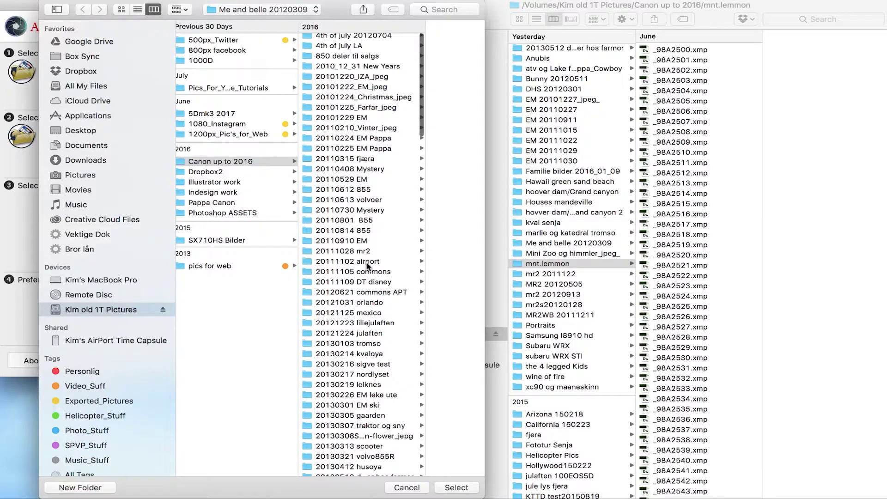
click(349, 267)
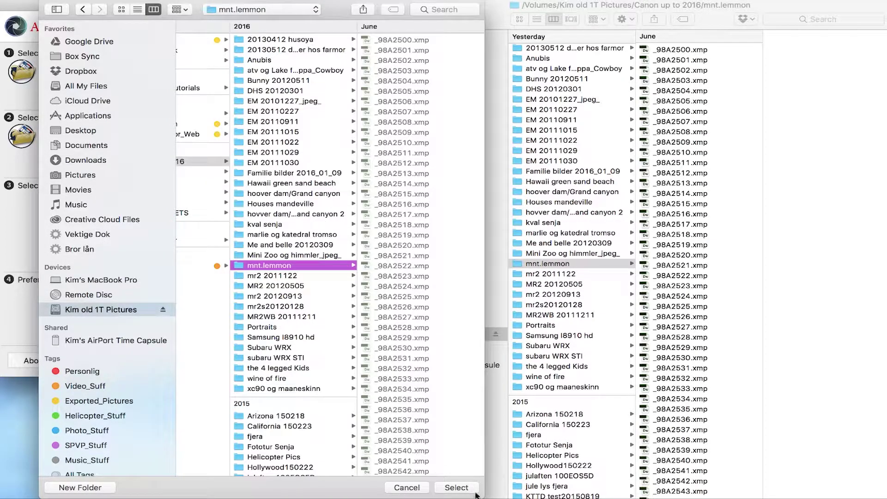
click(461, 491)
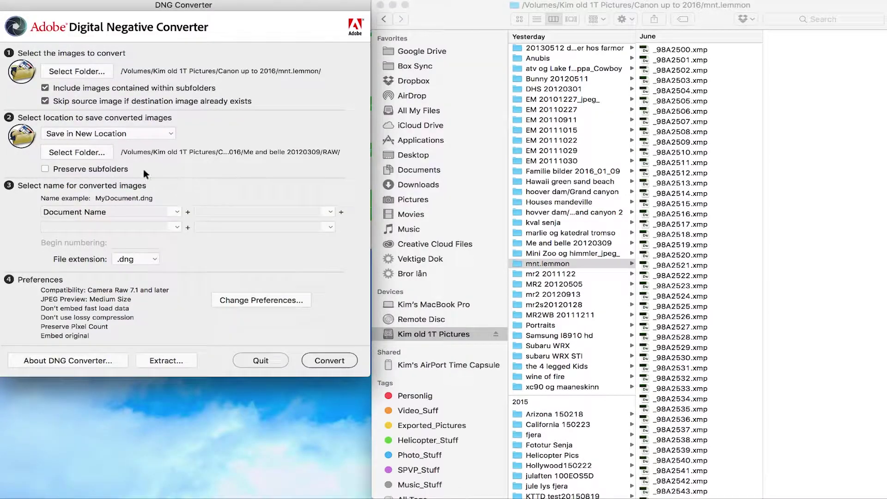
Keep saving in a new location and create a folder named RAW inside mnt.lemmon as the destination for the converted images
click(135, 134)
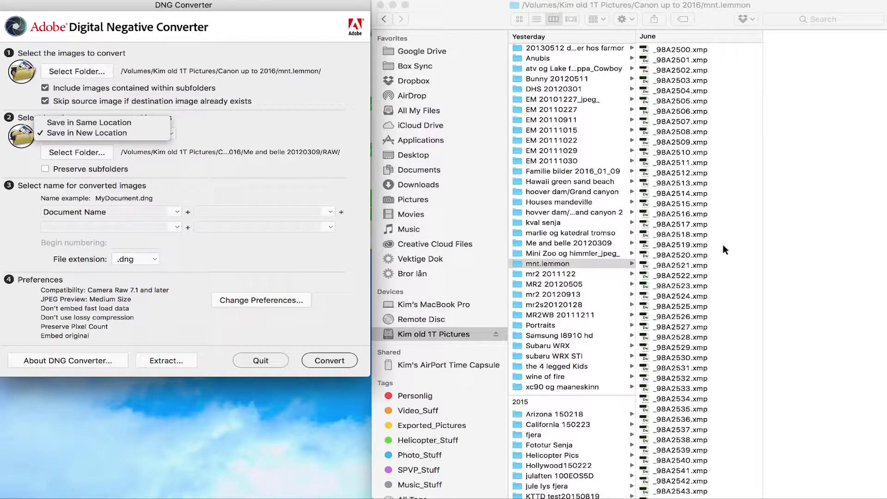
scroll(716, 259, down, 10)
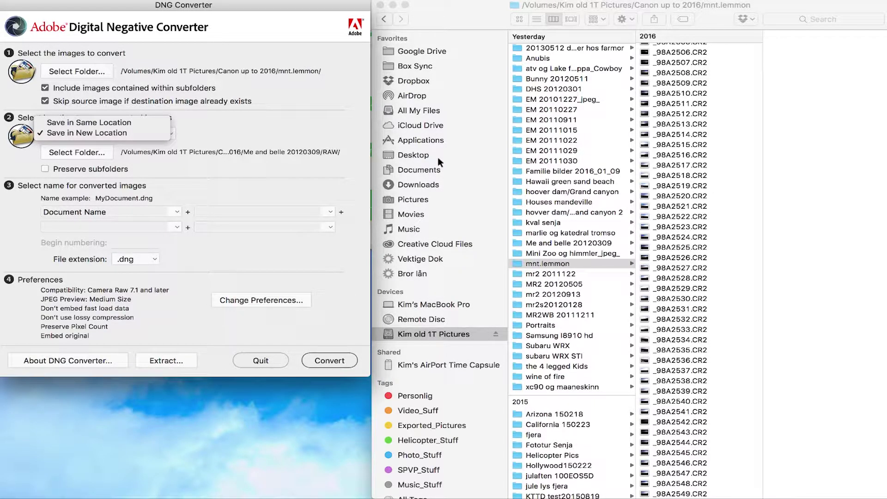
click(104, 132)
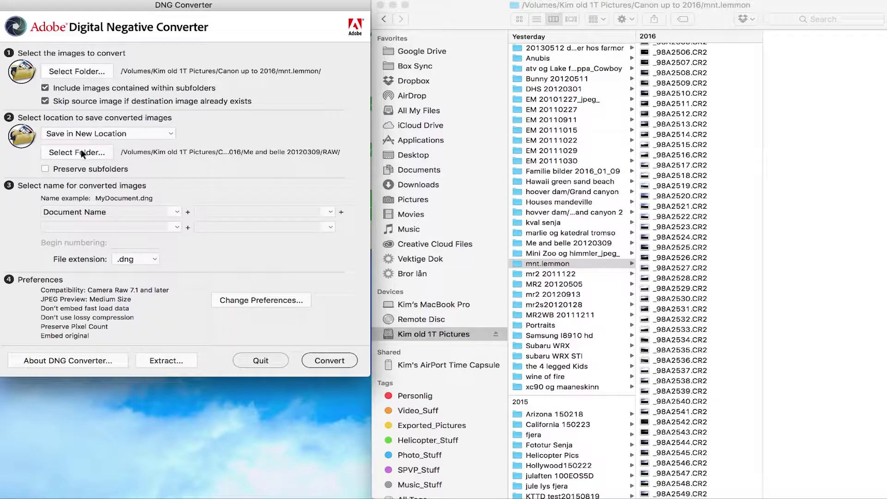
click(82, 150)
scroll(203, 284, down, 10)
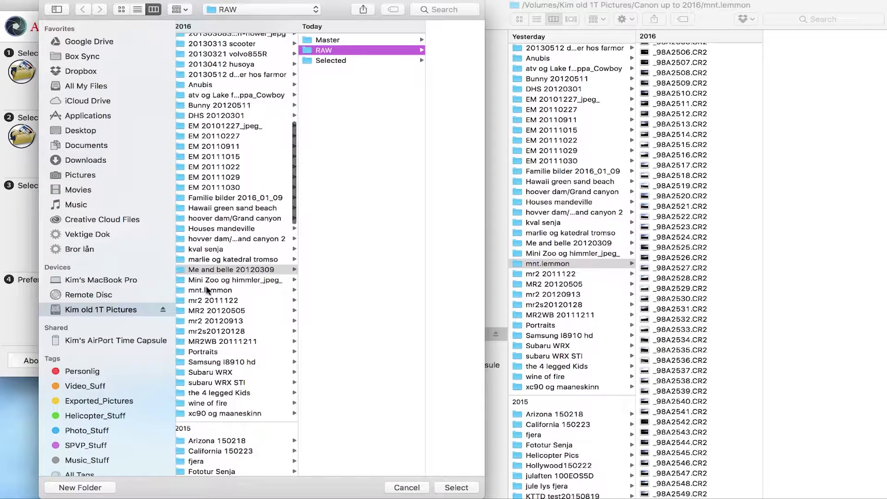
click(208, 290)
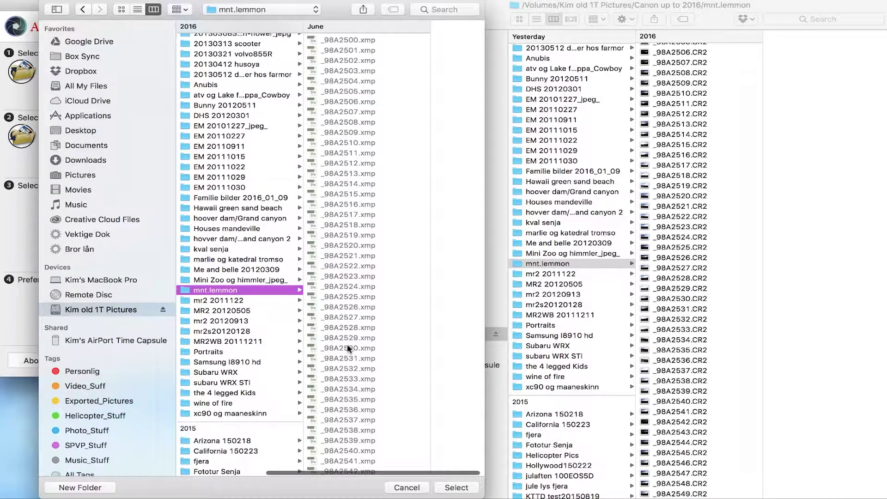
click(79, 487)
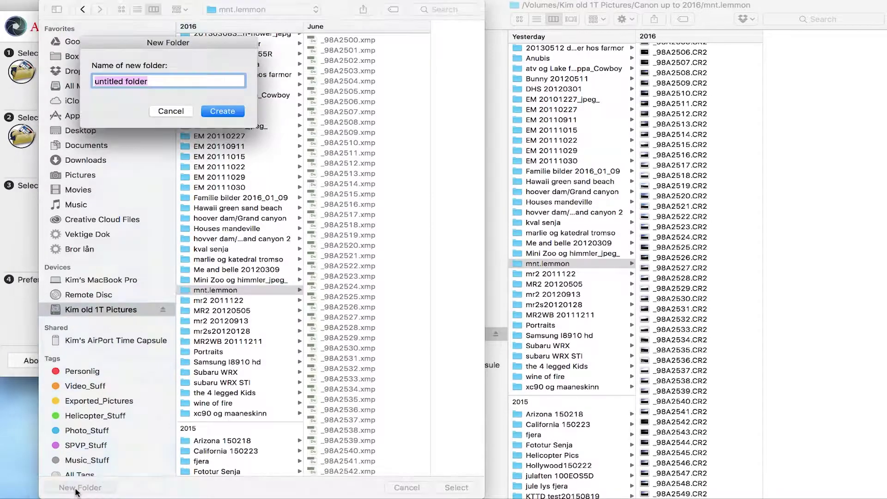
text(RAW)
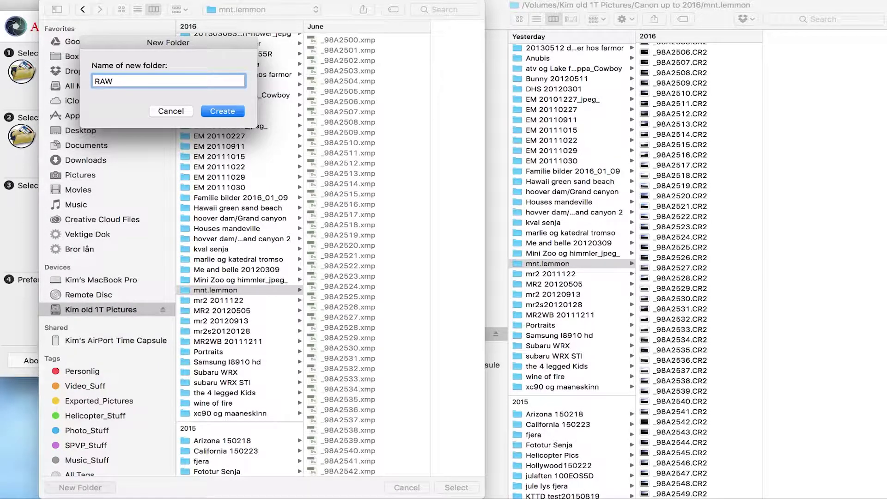
key(Return)
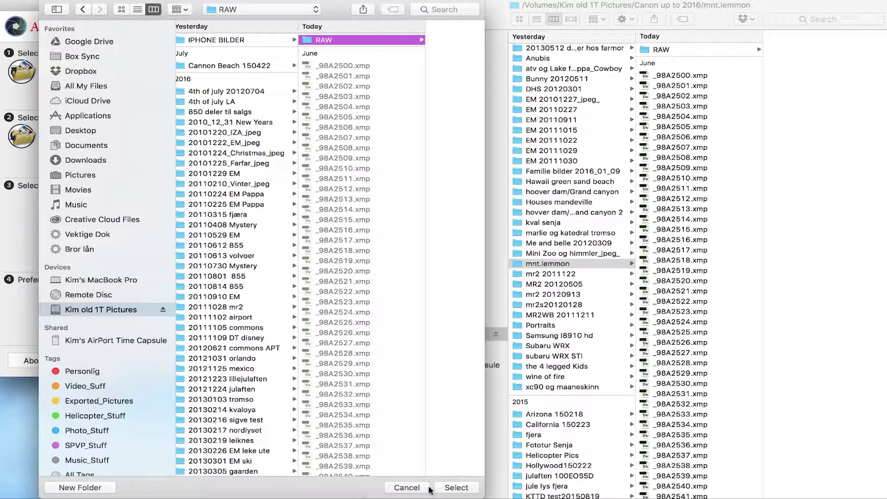
click(450, 490)
Convert the mnt.lemmon images to DNG and compare the files in the RAW folder with the CR2 originals
click(332, 359)
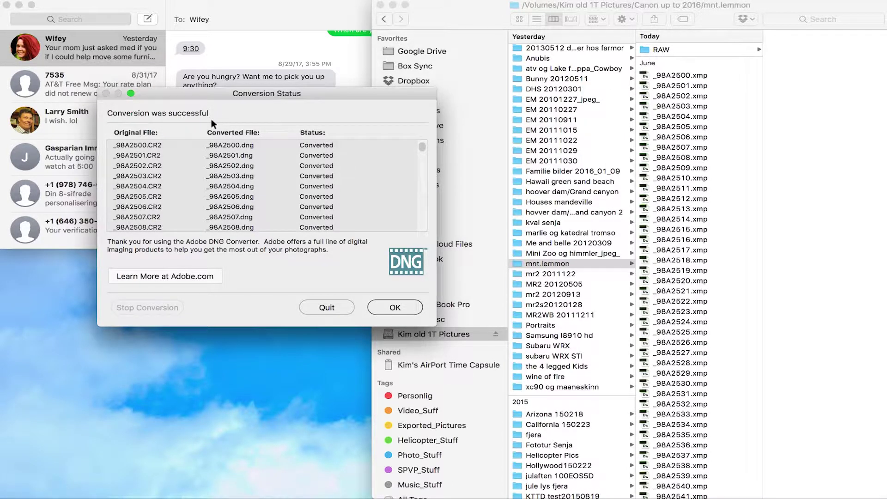
click(395, 308)
click(658, 50)
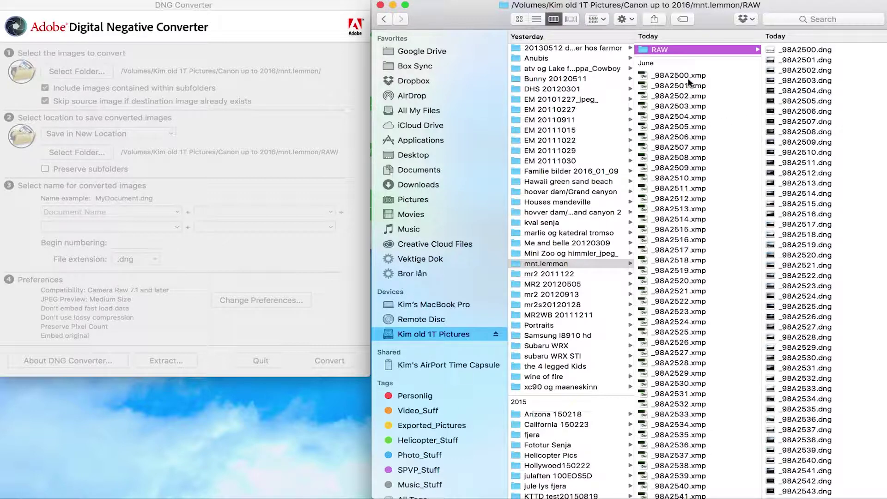
scroll(691, 134, down, 20)
scroll(691, 133, down, 10)
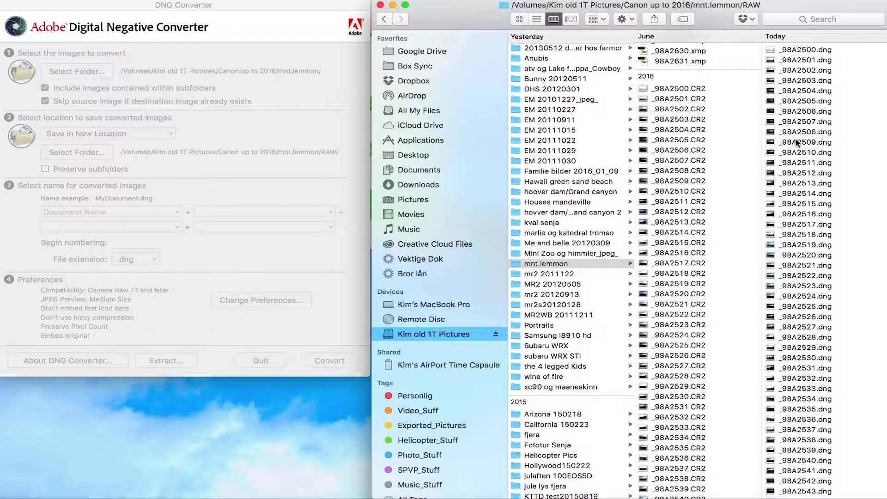
scroll(811, 166, down, 15)
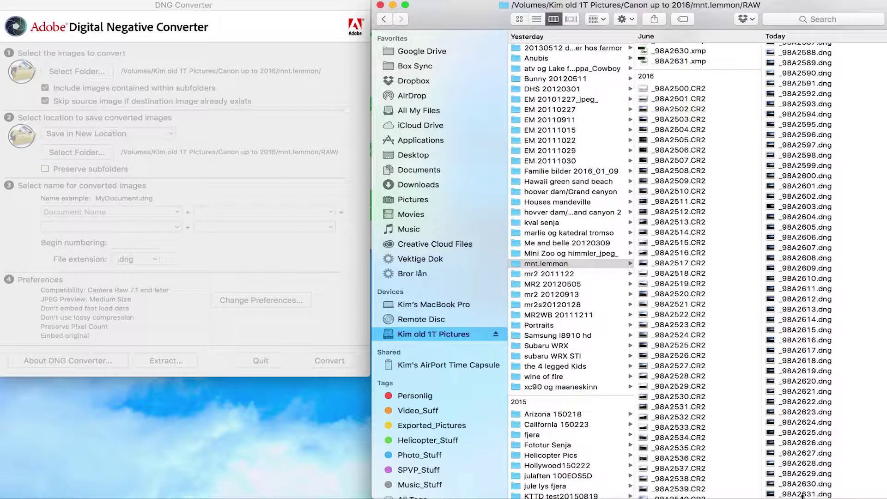
scroll(691, 458, down, 15)
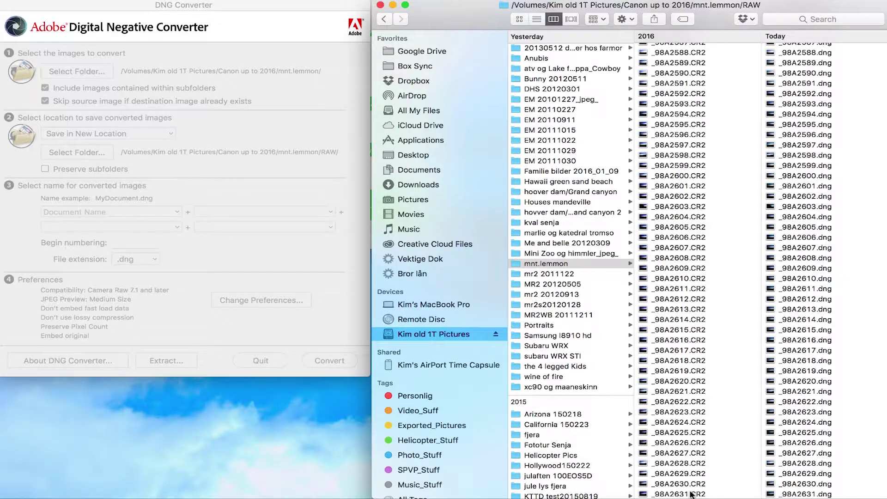
Delete all original CR2 and XMP files from the mnt.lemmon folder, keeping the RAW subfolder
click(692, 494)
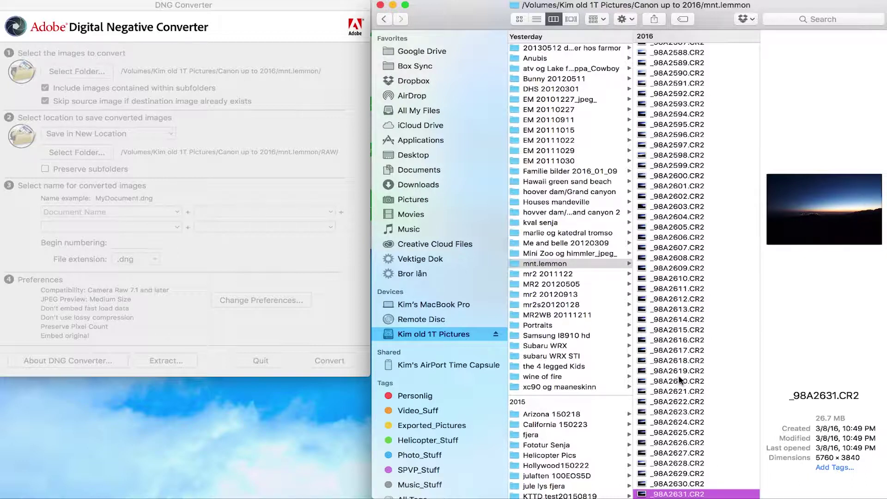
scroll(680, 231, up, 20)
shift+click(681, 76)
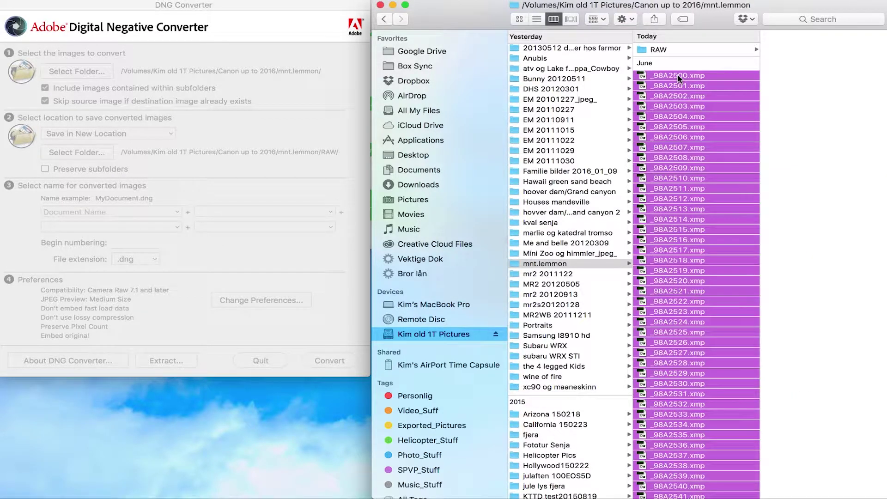
key(super+BackSpace)
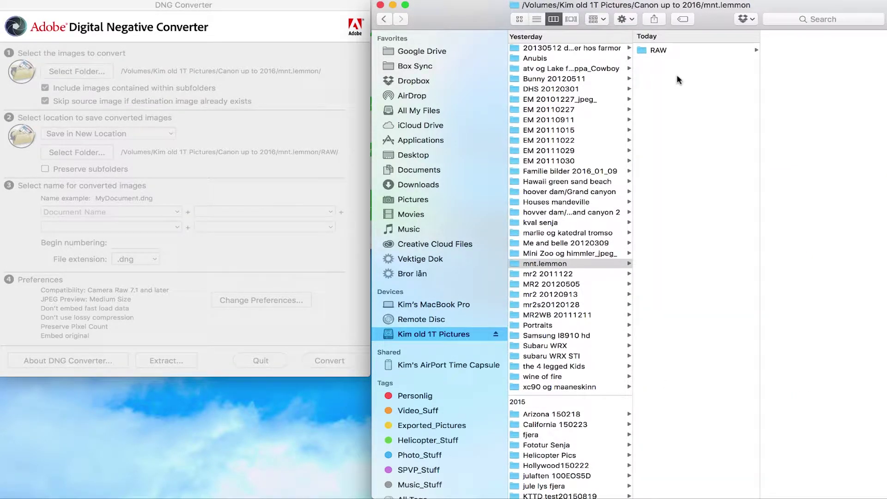
Create two new folders named Master and Selected next to RAW inside mnt.lemmon
right_click(678, 74)
click(706, 93)
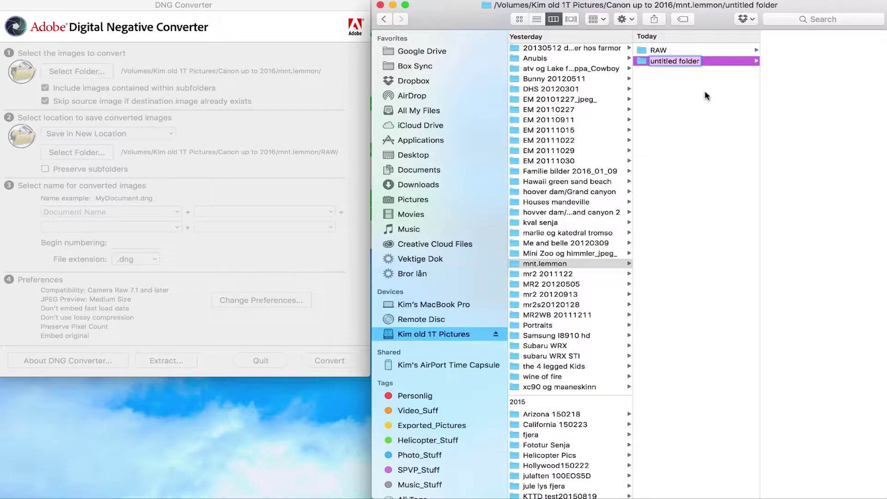
text(Master)
key(Return)
right_click(679, 90)
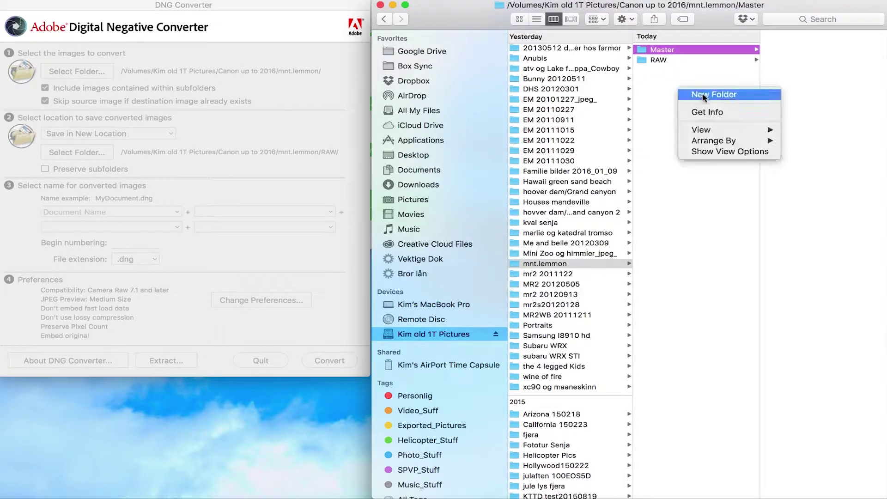
click(703, 95)
text(Sele)
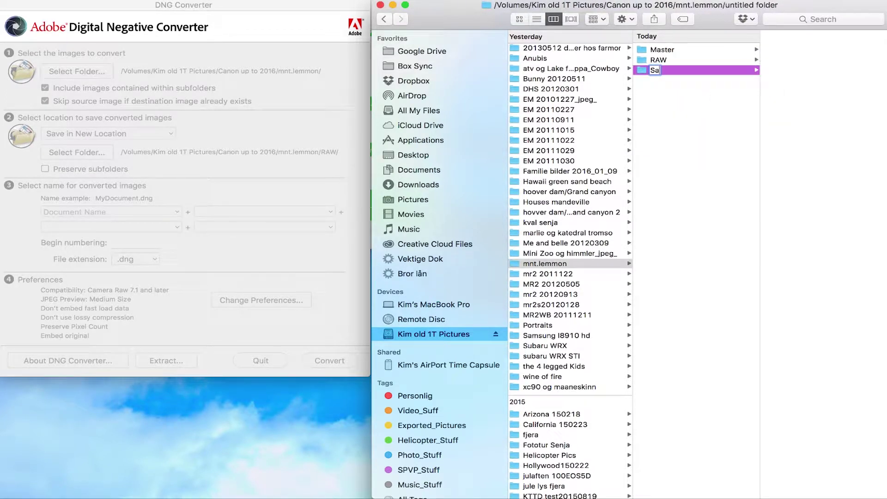
text(cted)
key(Return)
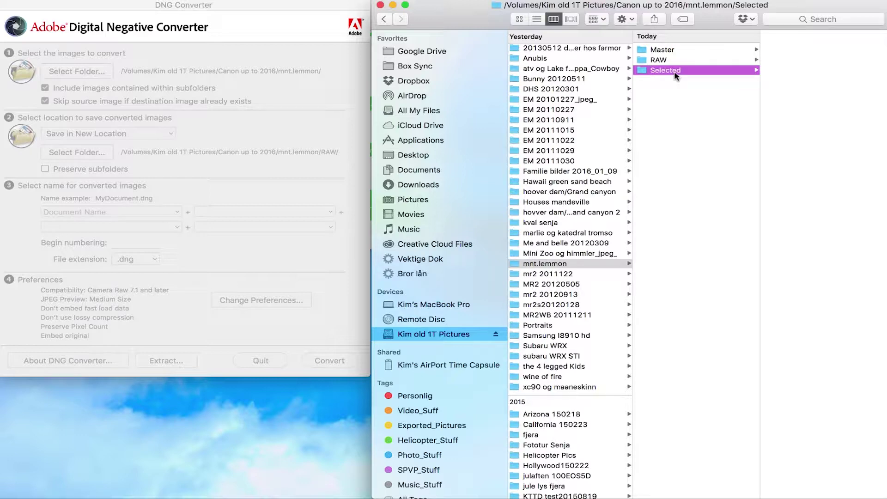
Open the RAW folder and preview the converted file _98A2511.dng
click(664, 64)
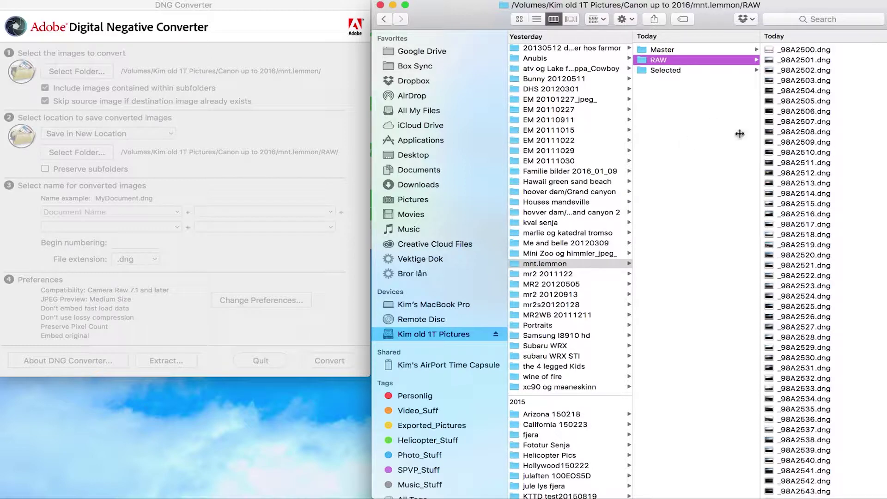
click(797, 167)
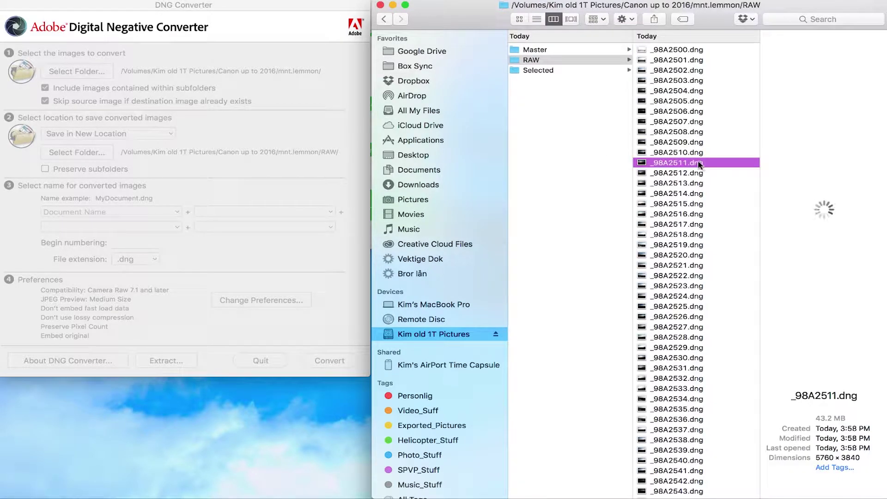
scroll(641, 92, left, 5)
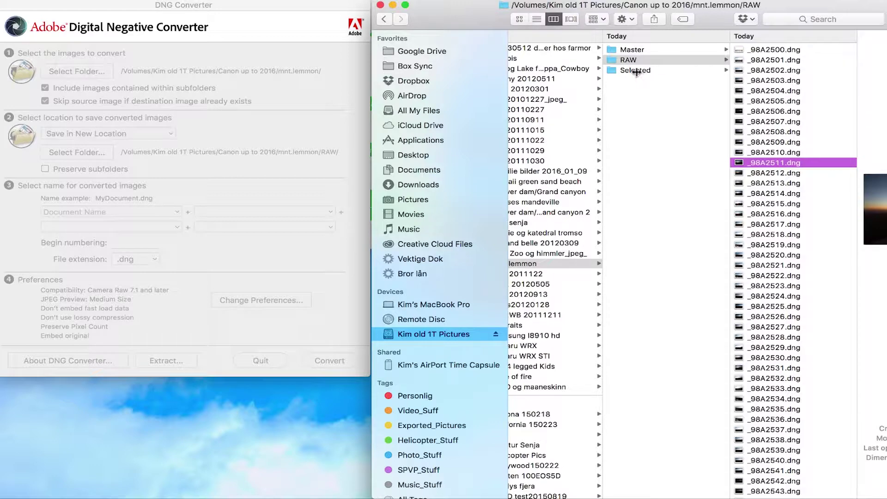
scroll(679, 91, left, 2)
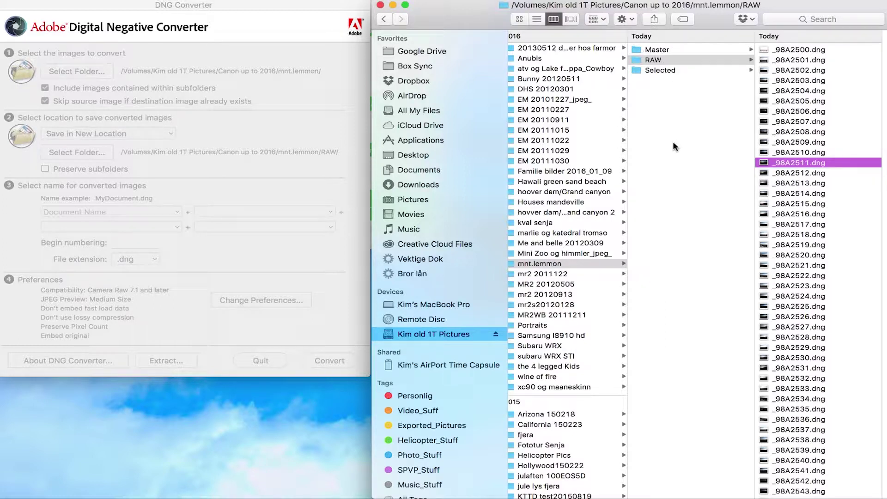
In the other Finder window, open Pictures > 1200px_Pic's_for_Web > 2017 > Landscape > August and preview Sunset Pasific Oacean.jpg
key(ctrl+Up)
click(633, 29)
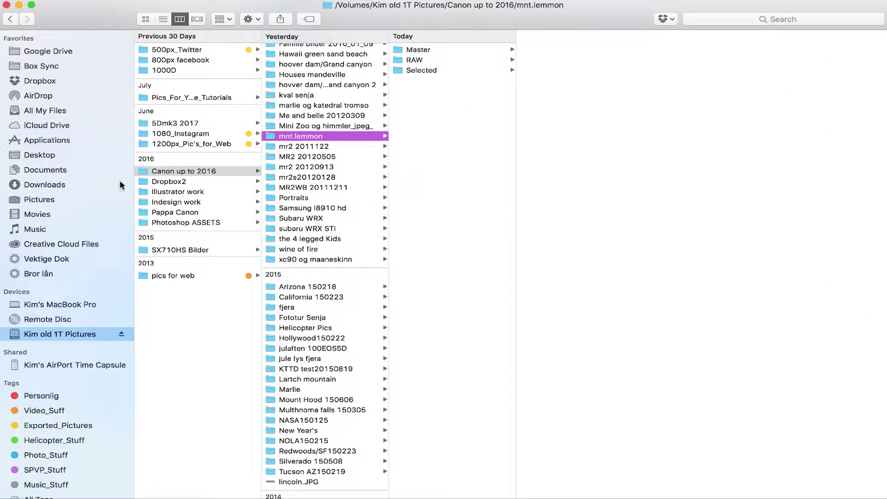
click(39, 201)
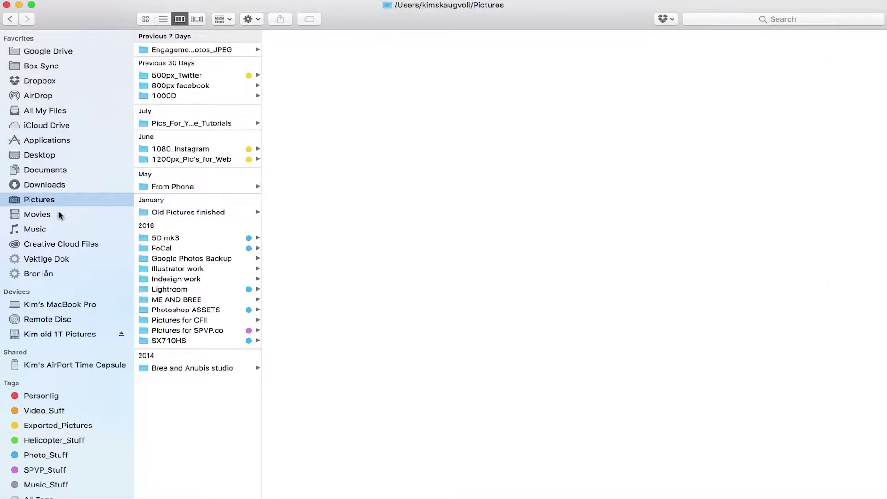
click(178, 161)
click(309, 51)
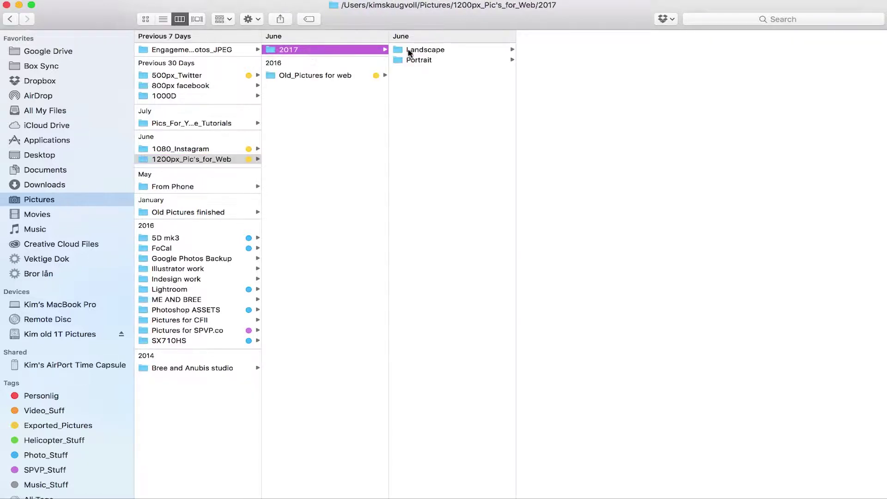
click(407, 51)
key(Right)
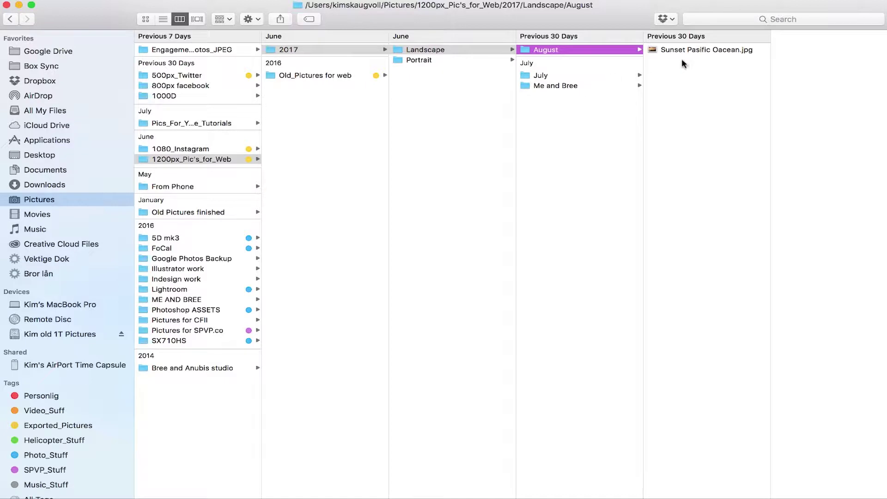
click(701, 53)
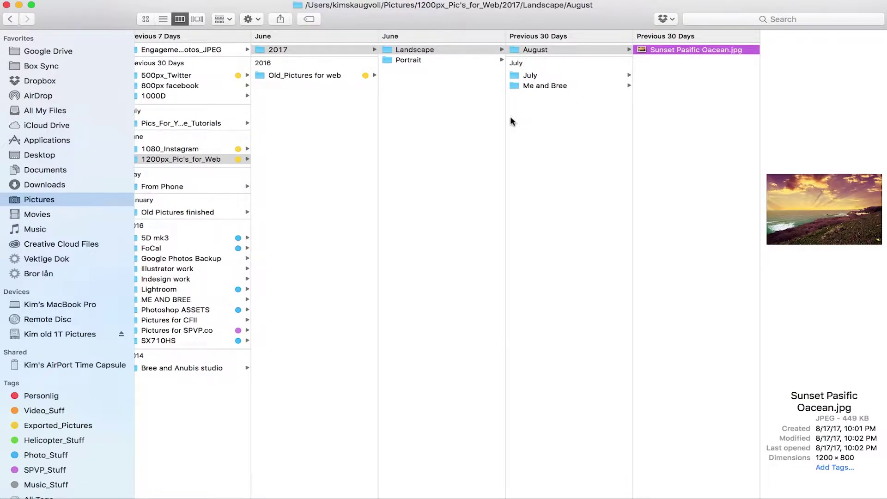
Open the August folder of 2017 inside 1080_Instagram and select the JPG image beside the Used folder
scroll(323, 139, left, 1)
click(173, 149)
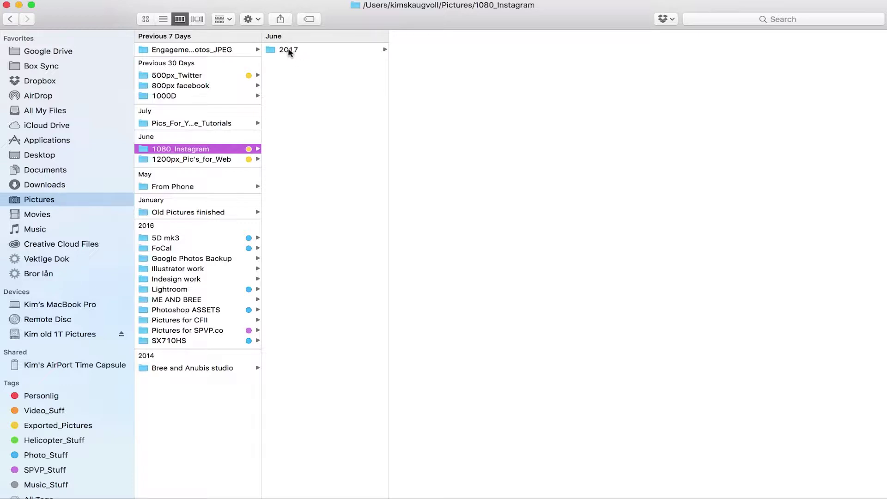
click(289, 50)
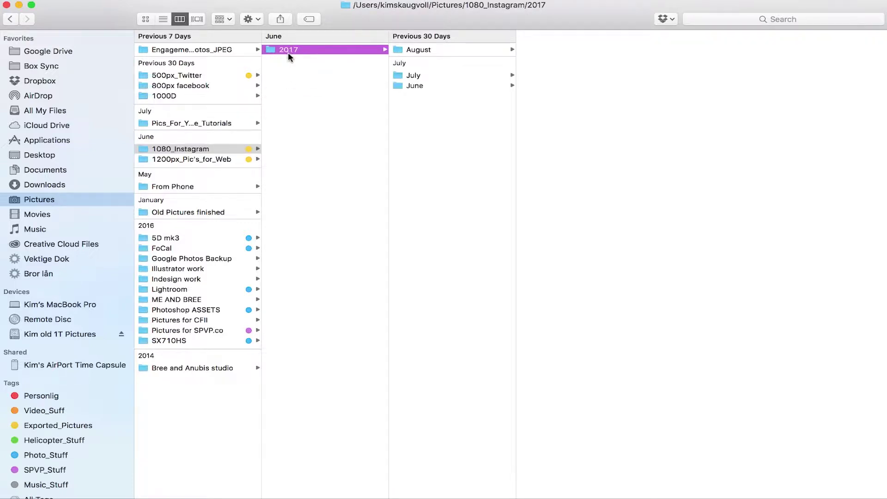
click(431, 54)
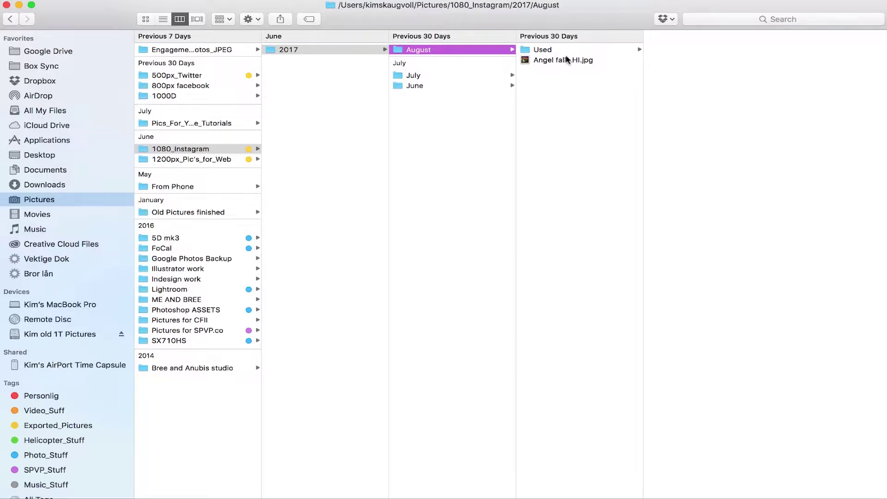
click(557, 63)
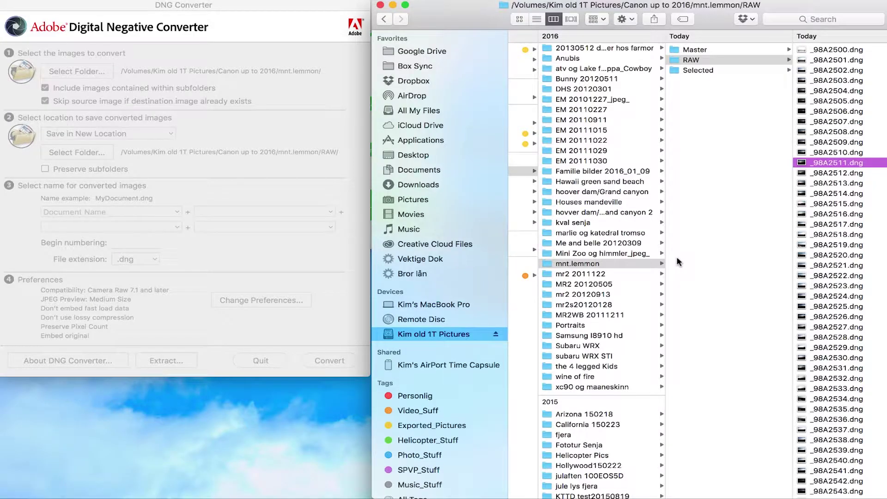
Return to the DNG Converter and examine the photo folders inside Canon up to 2016, from the newest to the 2013 ones
click(274, 24)
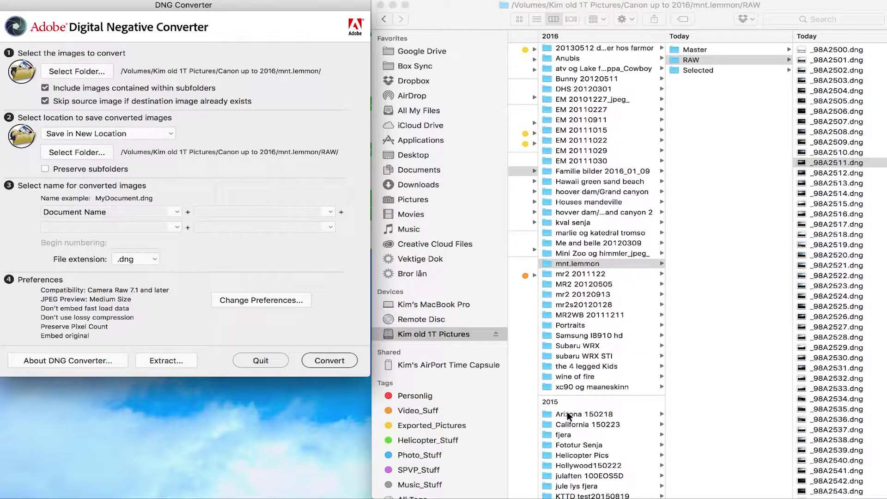
scroll(580, 345, left, 5)
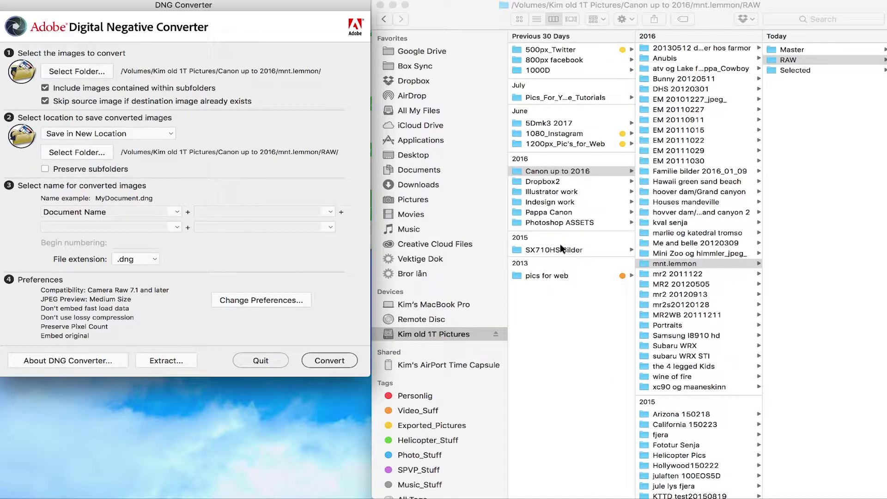
scroll(670, 139, up, 10)
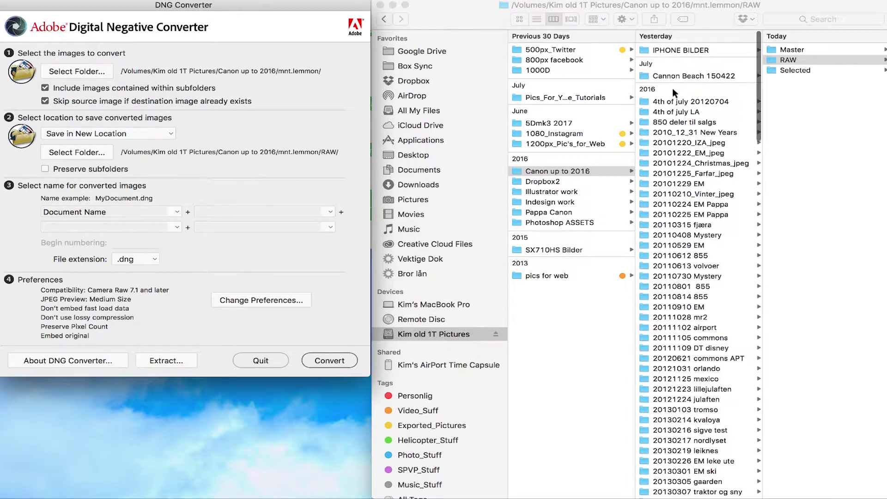
scroll(679, 224, down, 10)
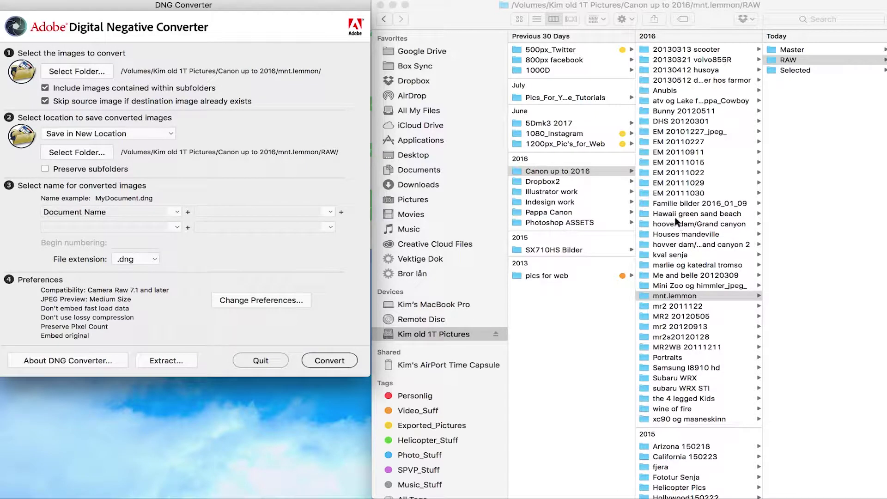
scroll(690, 251, down, 10)
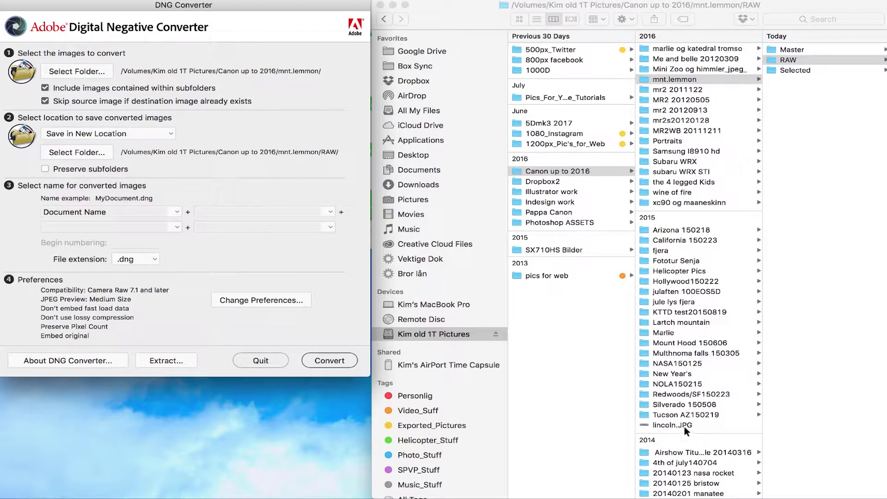
scroll(685, 427, down, 9)
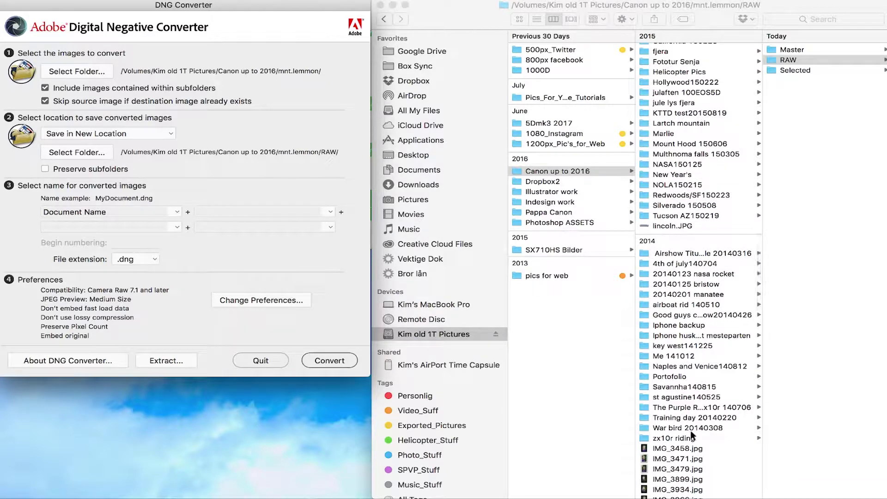
scroll(684, 455, down, 8)
scroll(686, 445, up, 3)
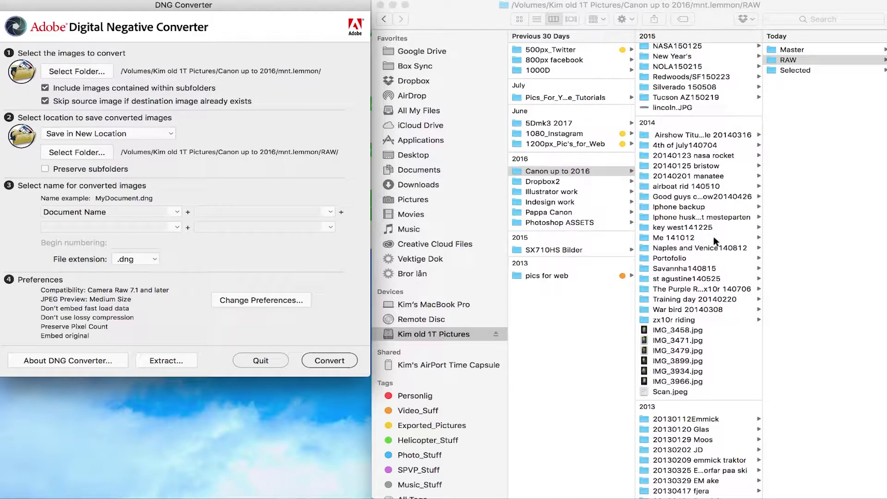
scroll(695, 215, up, 15)
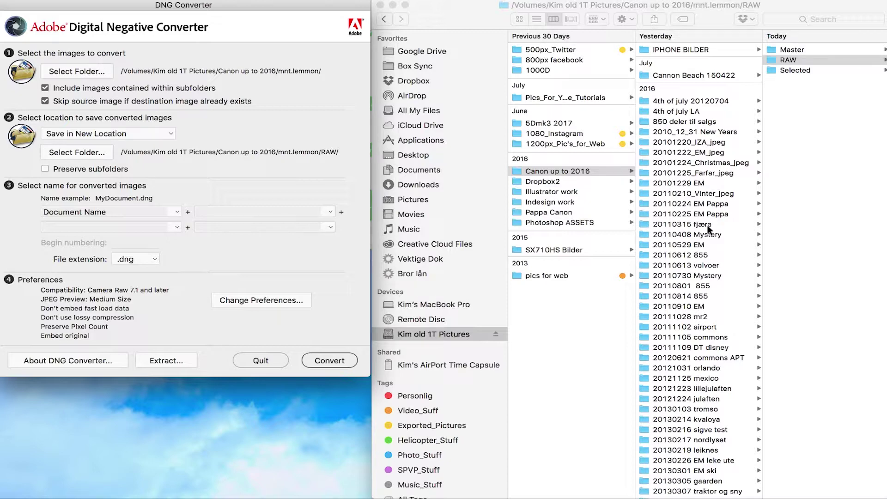
scroll(703, 233, down, 20)
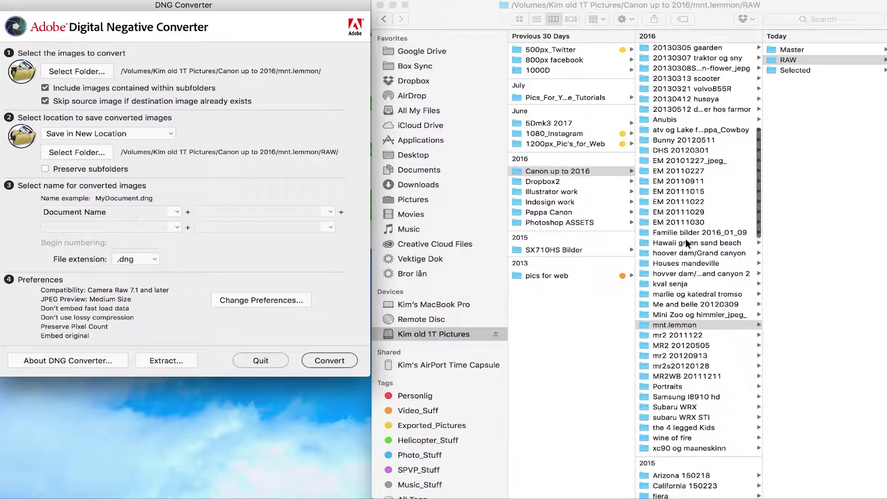